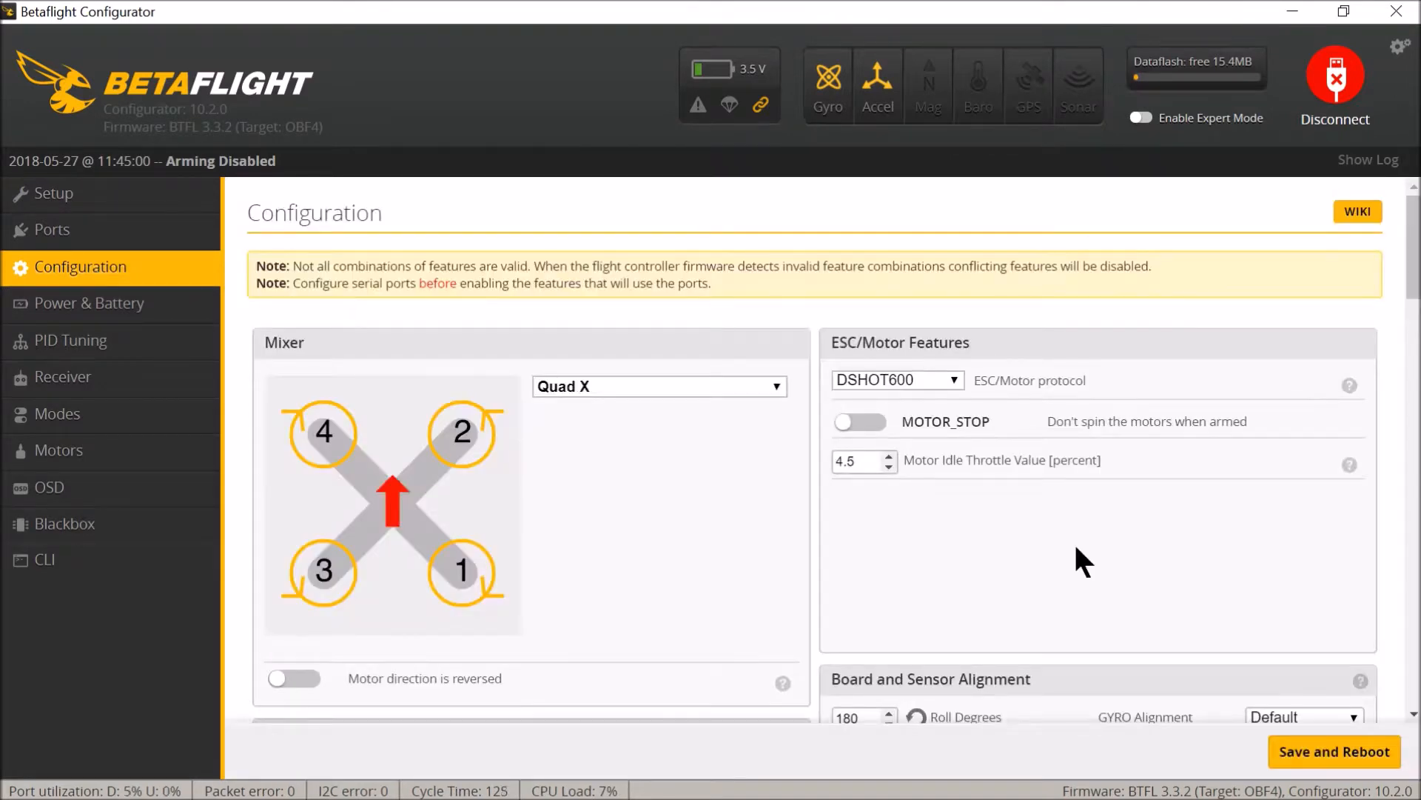
Open the CLI and run the resource command to list the flight controller's resource assignments, including the motor outputs
scroll(1076, 548, down, 3)
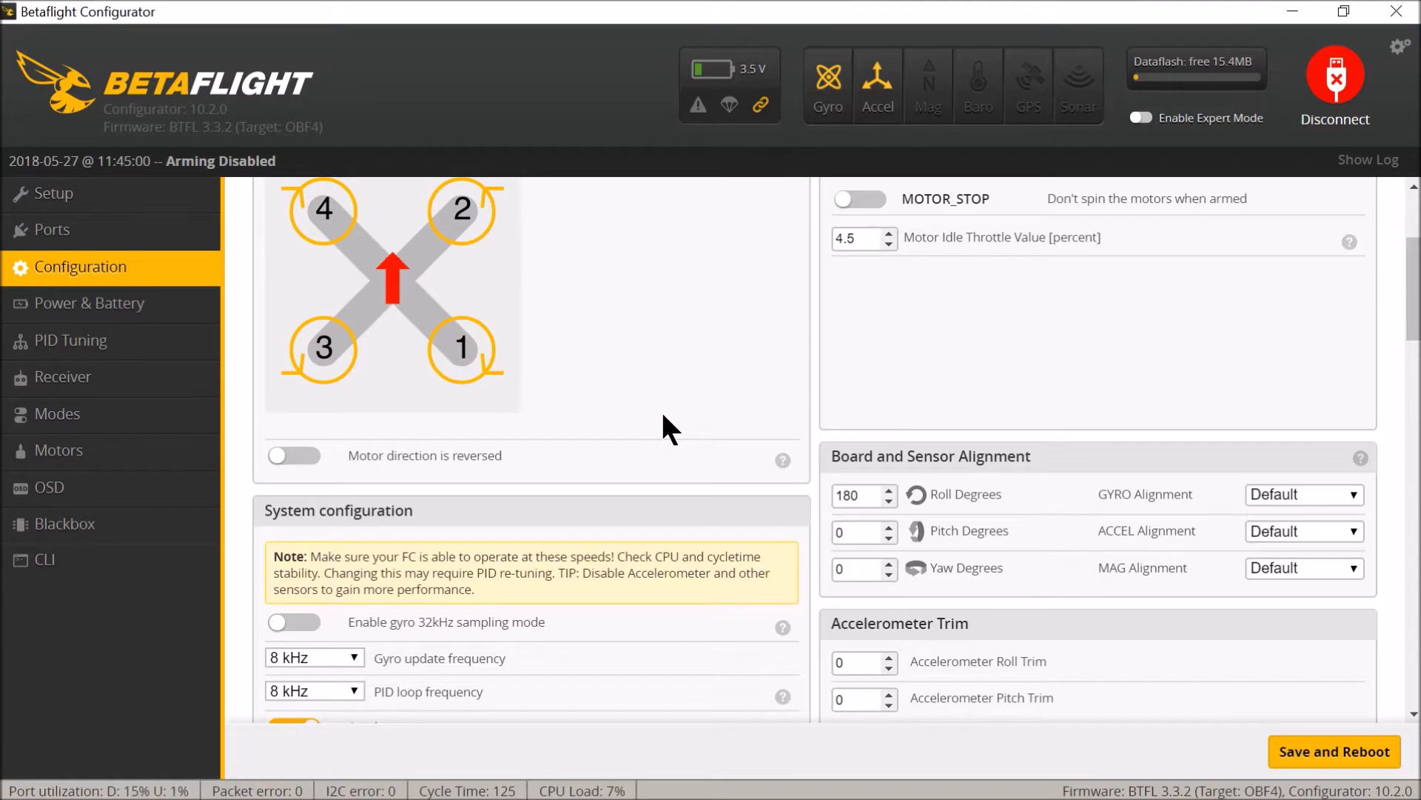
click(46, 561)
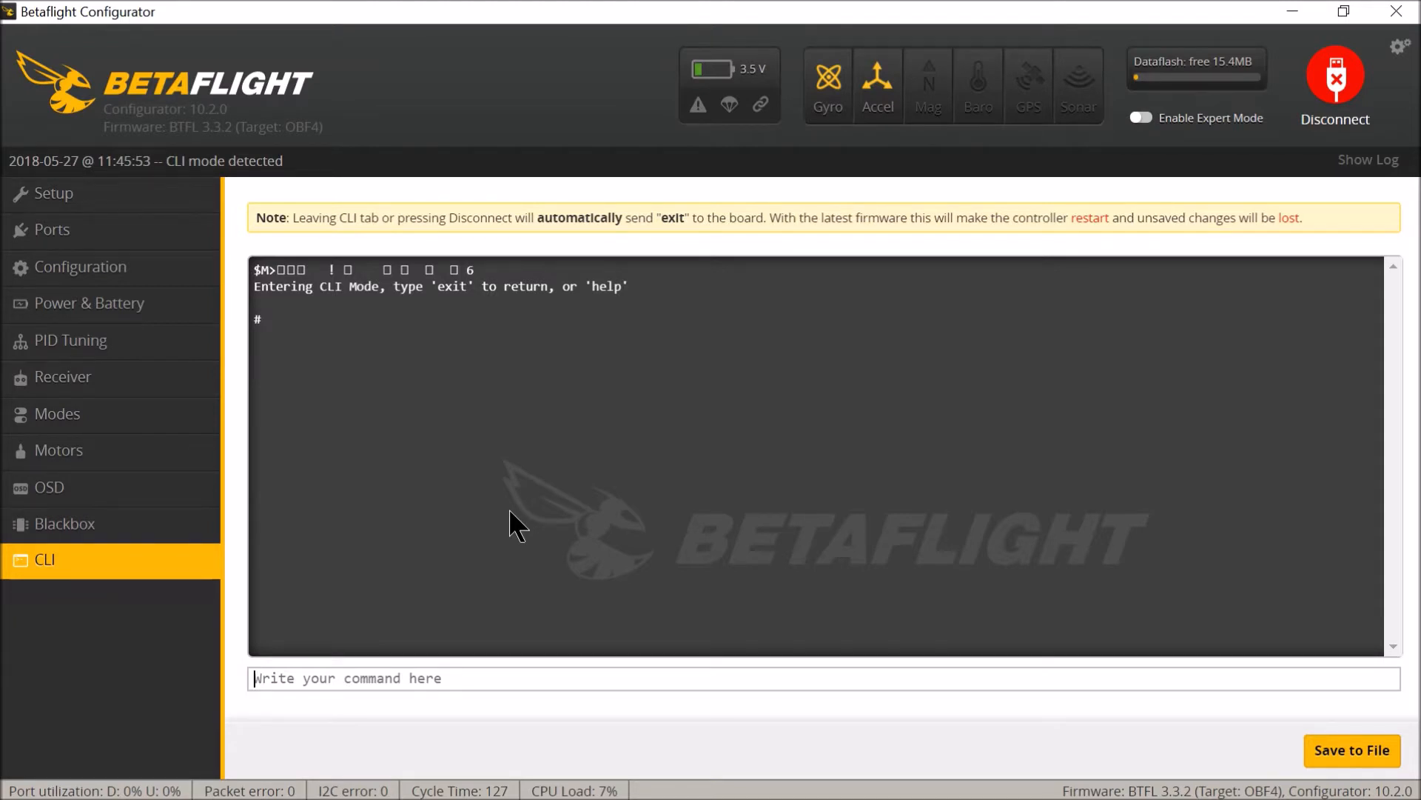
text(r)
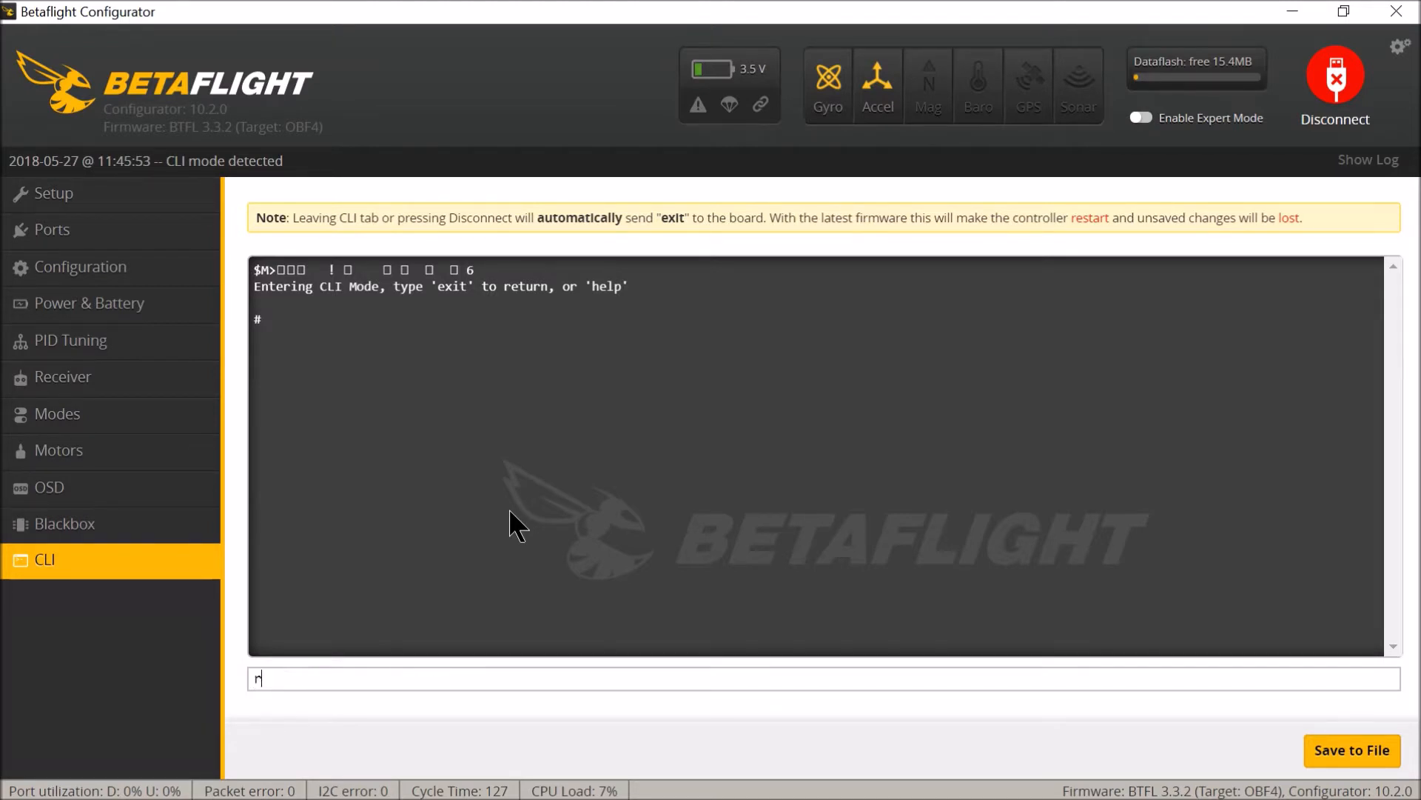
text(esource)
key(Return)
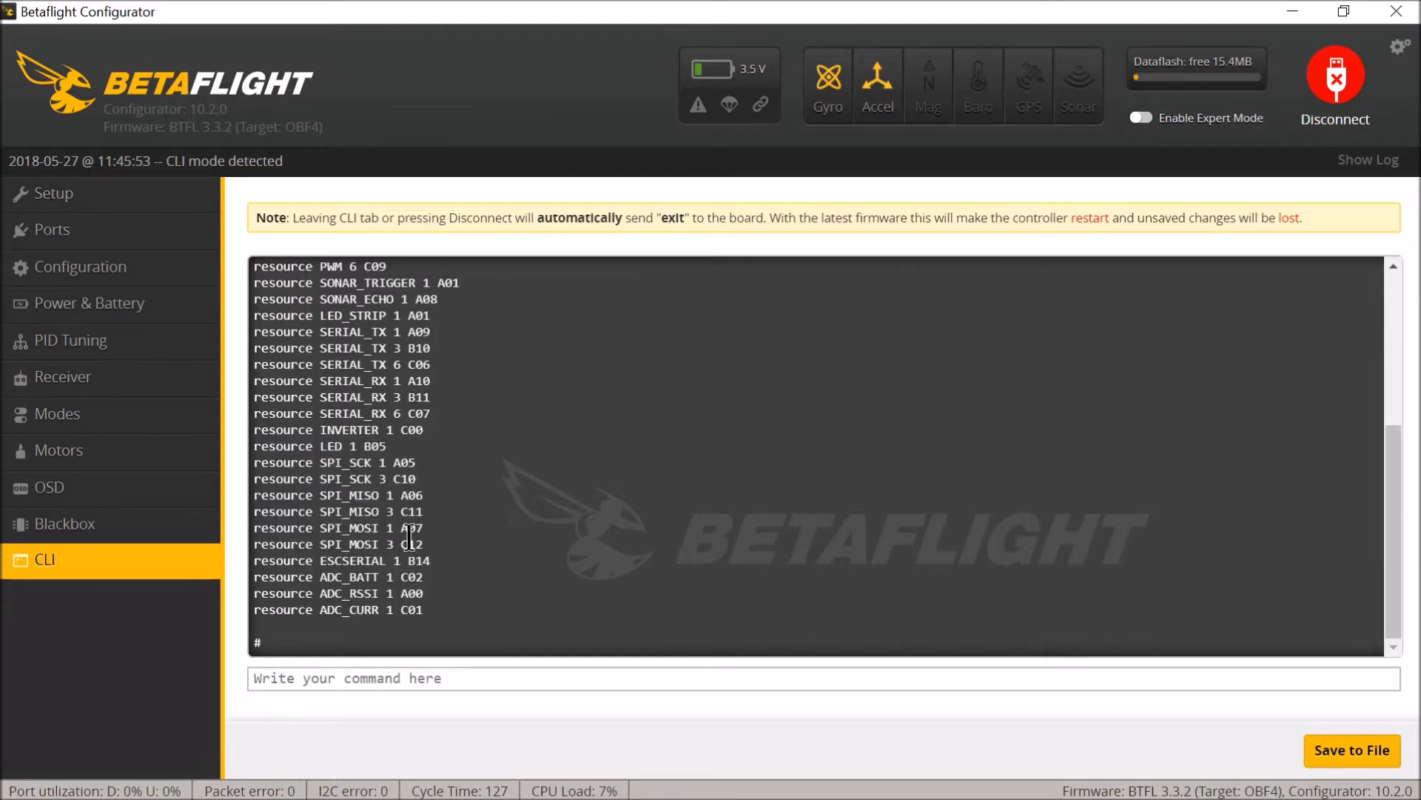
scroll(449, 516, up, 2)
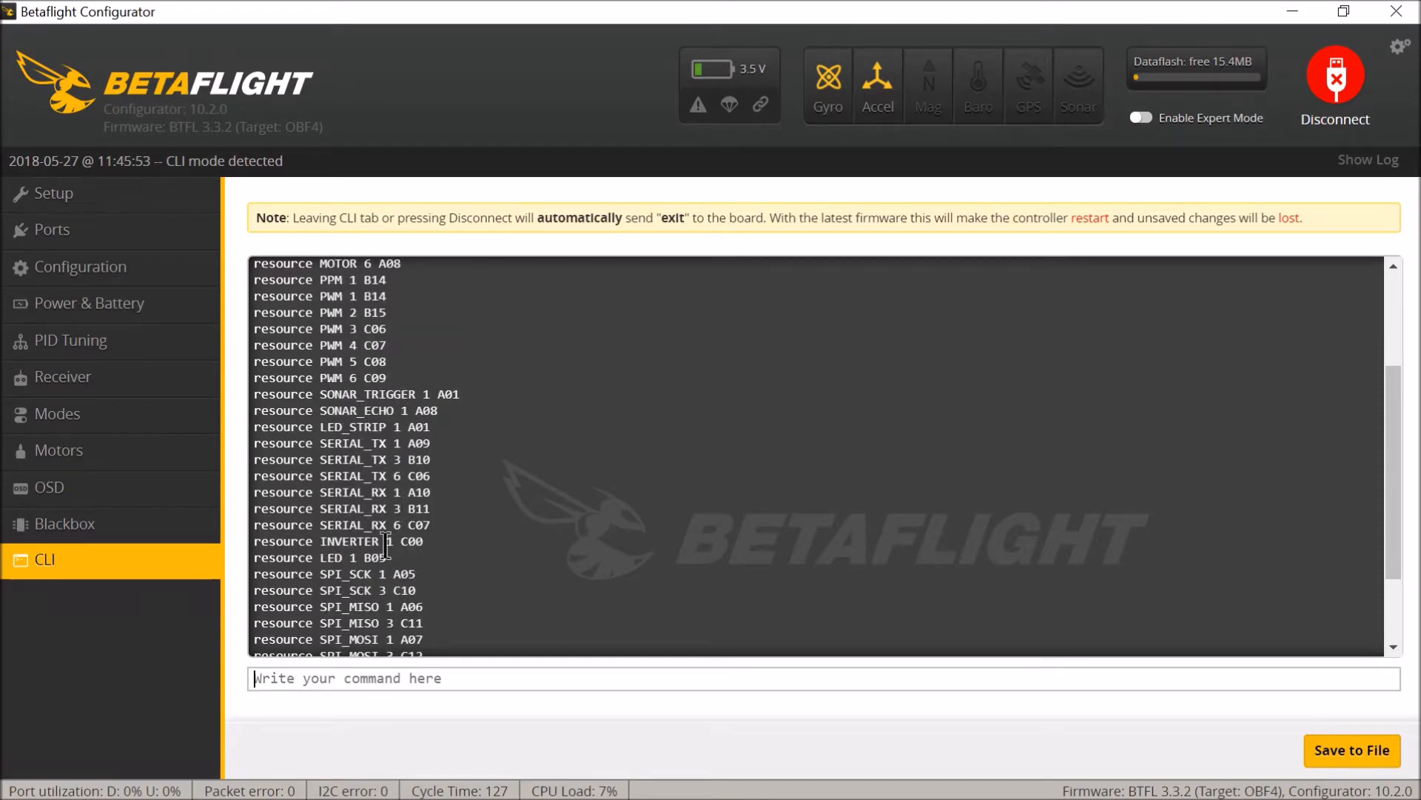
scroll(411, 494, up, 3)
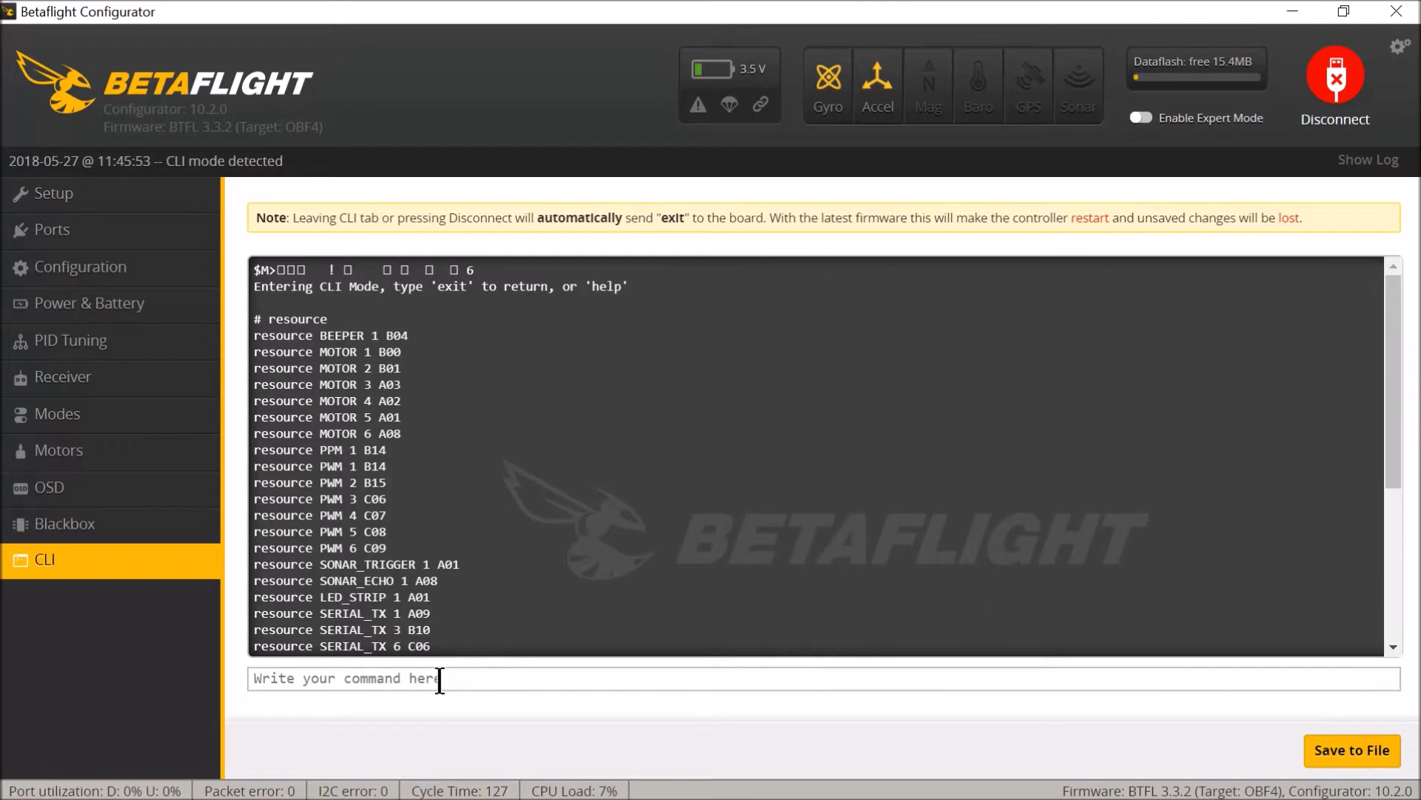
Free the pin assigned to motor 1 by running "resource motor 1 none"
click(323, 683)
text(re)
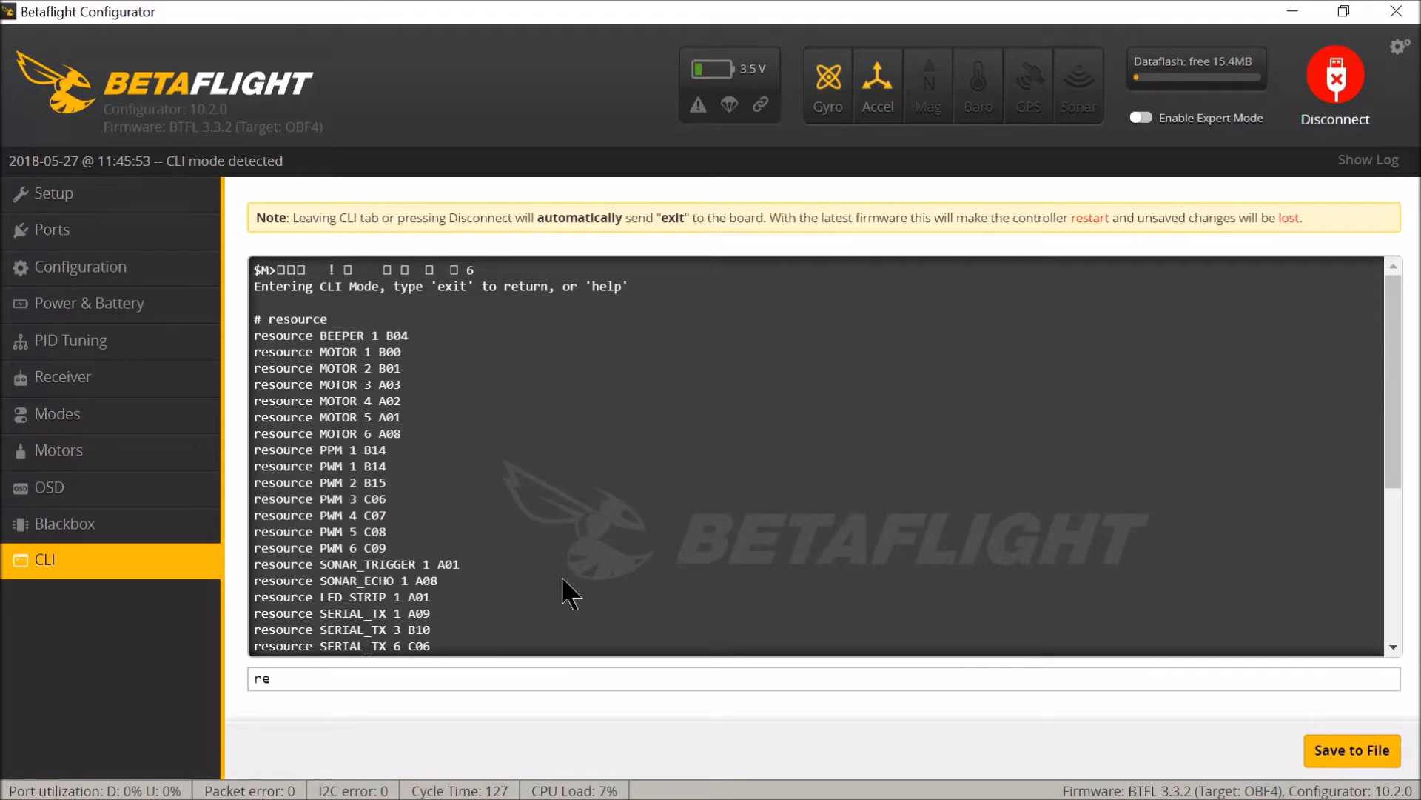
text(source)
text(motor 1 none)
key(Return)
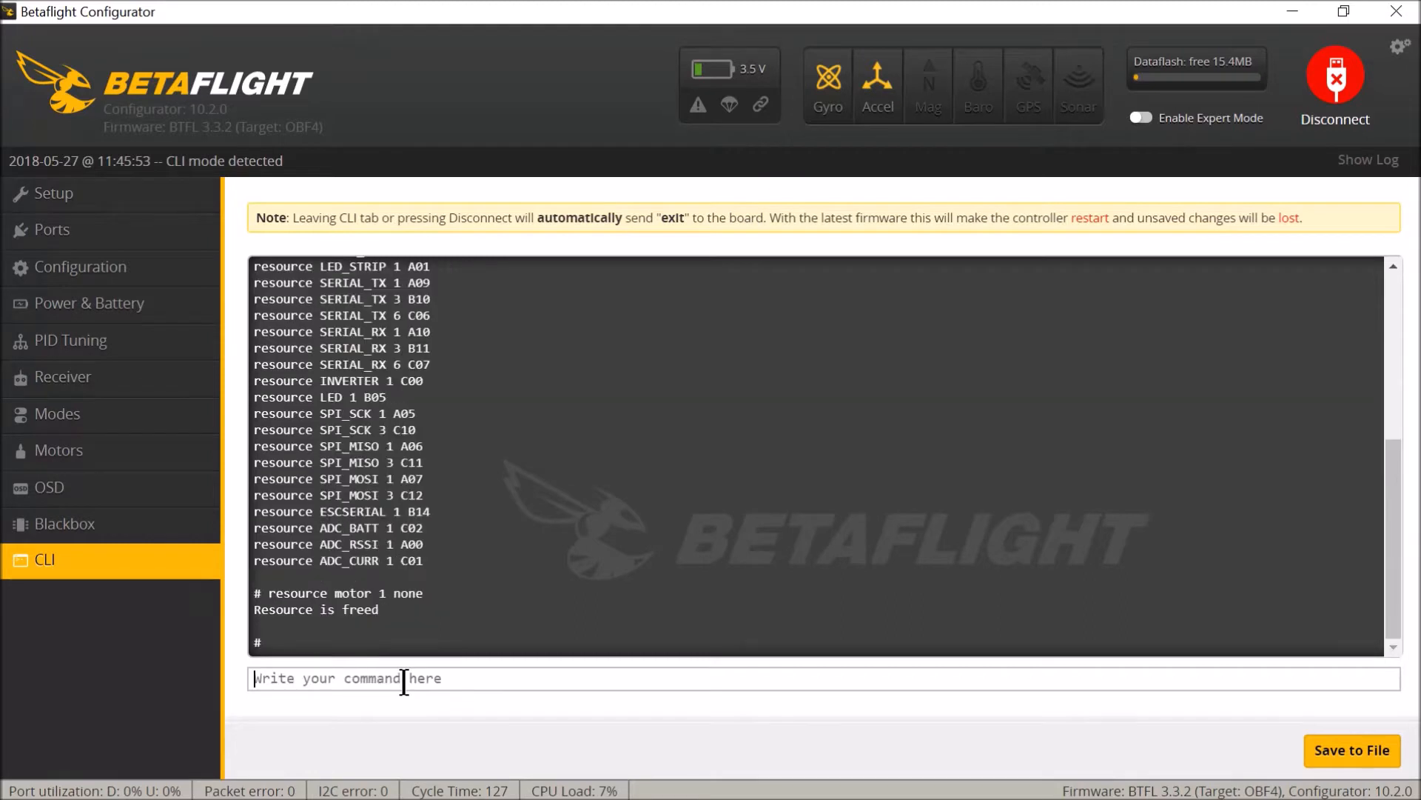
text(re)
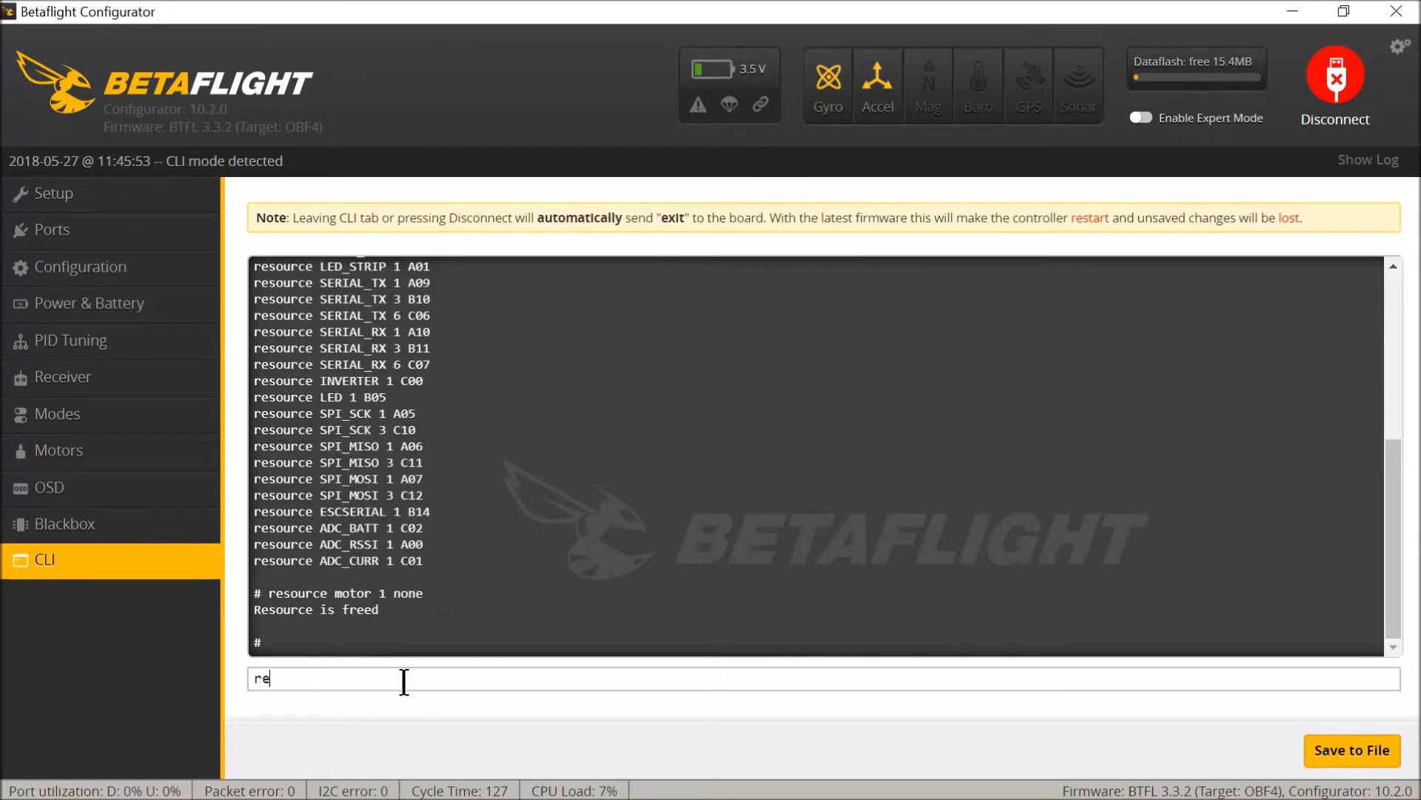
text(souce motor 2 none)
key(Return)
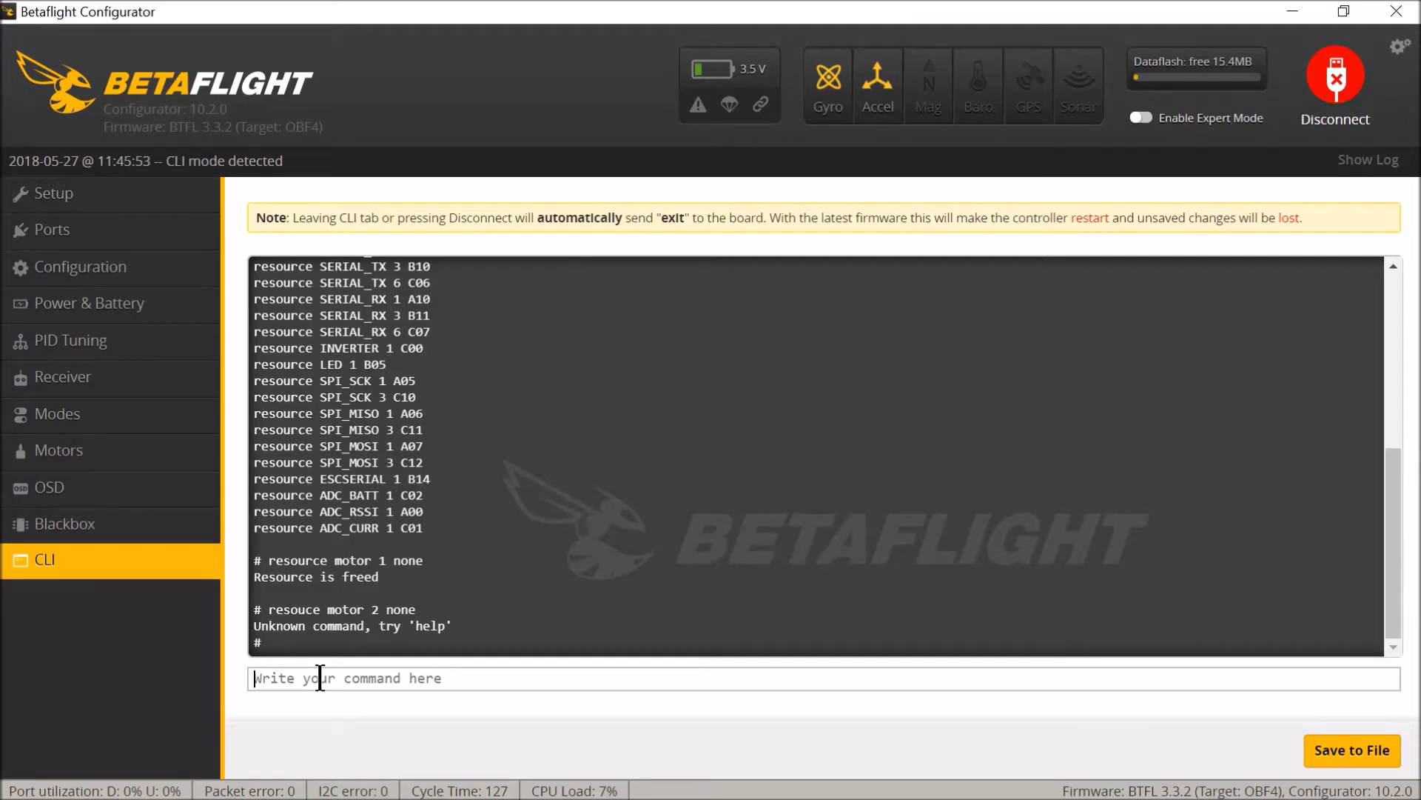
Free the pin assigned to motor 2 by running "resource motor 2 none"
text(re)
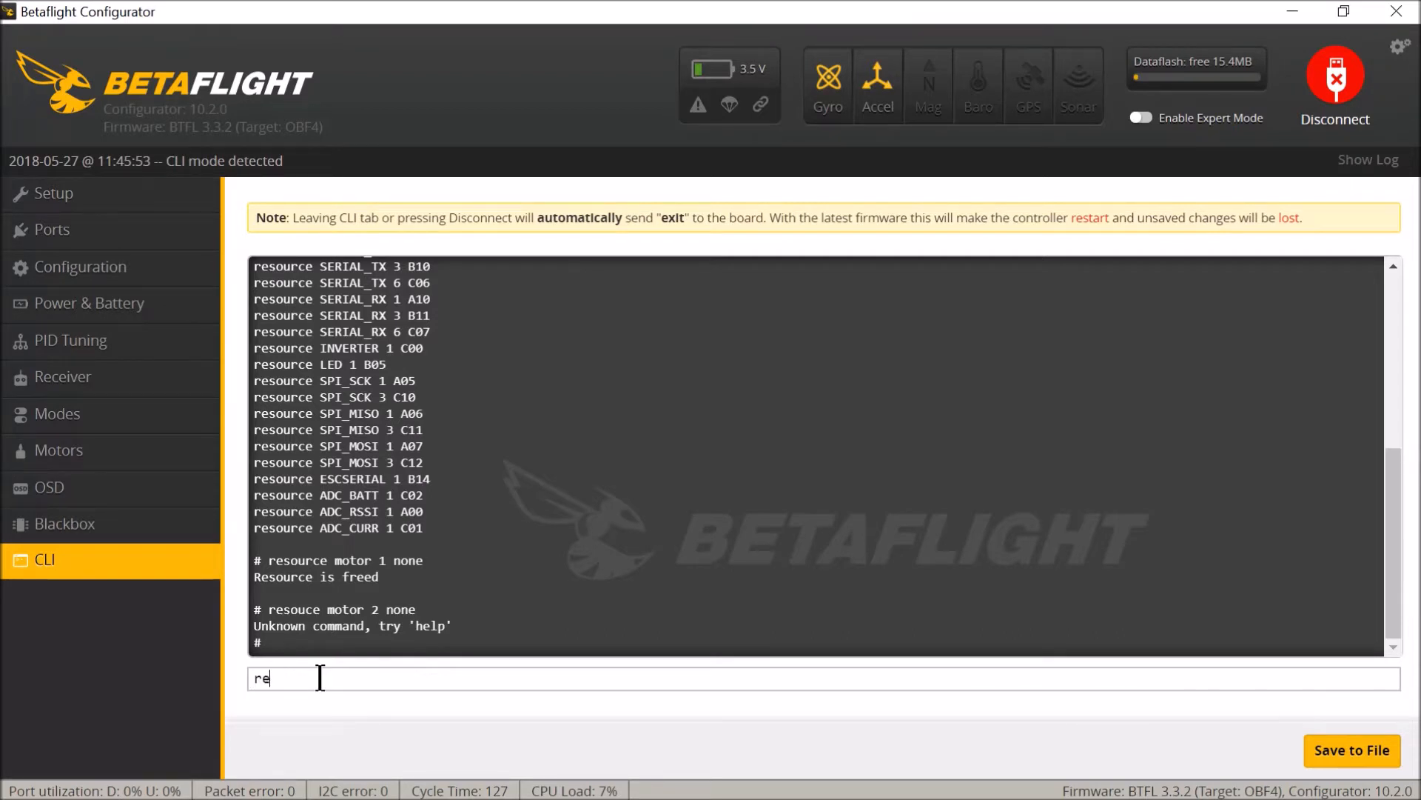
text(source motor 2 none)
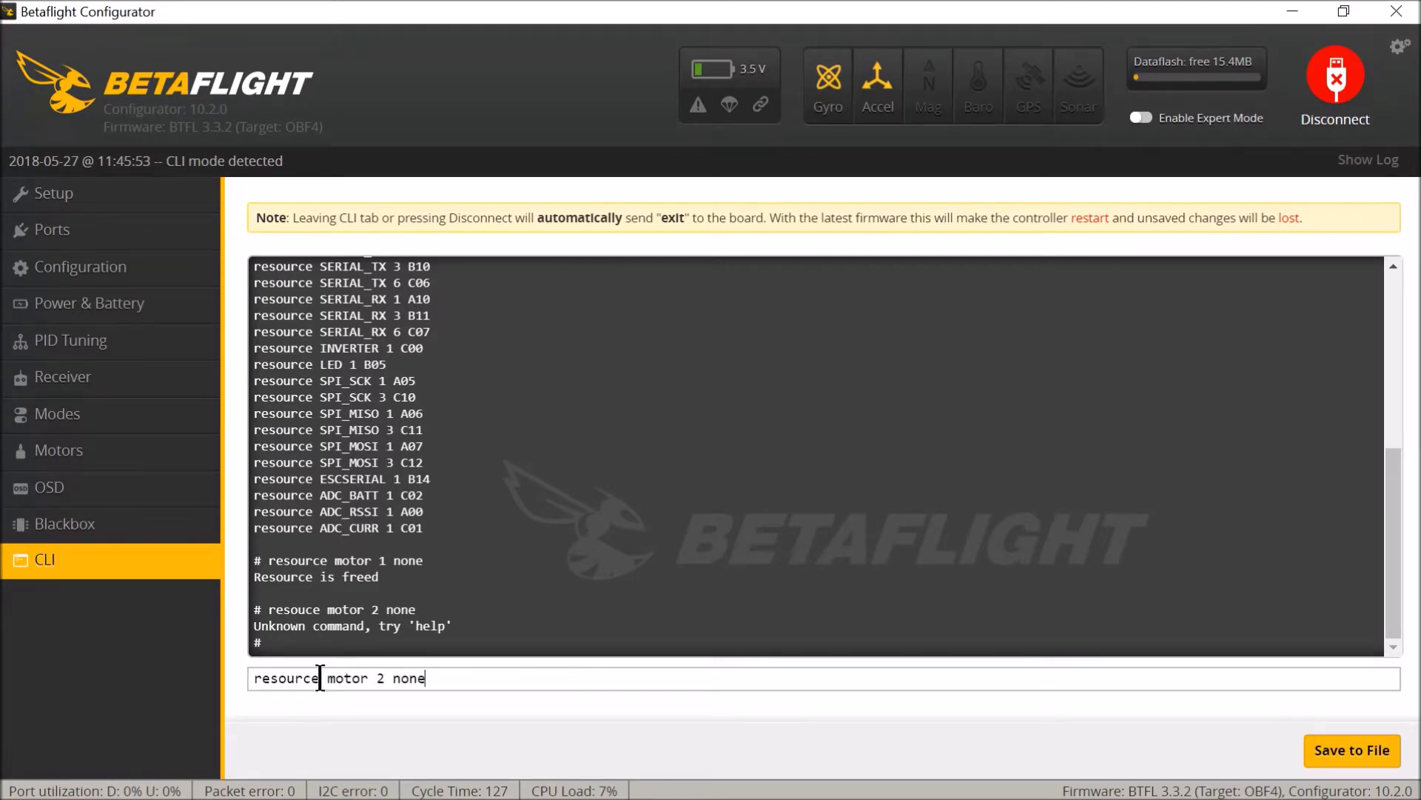
key(Return)
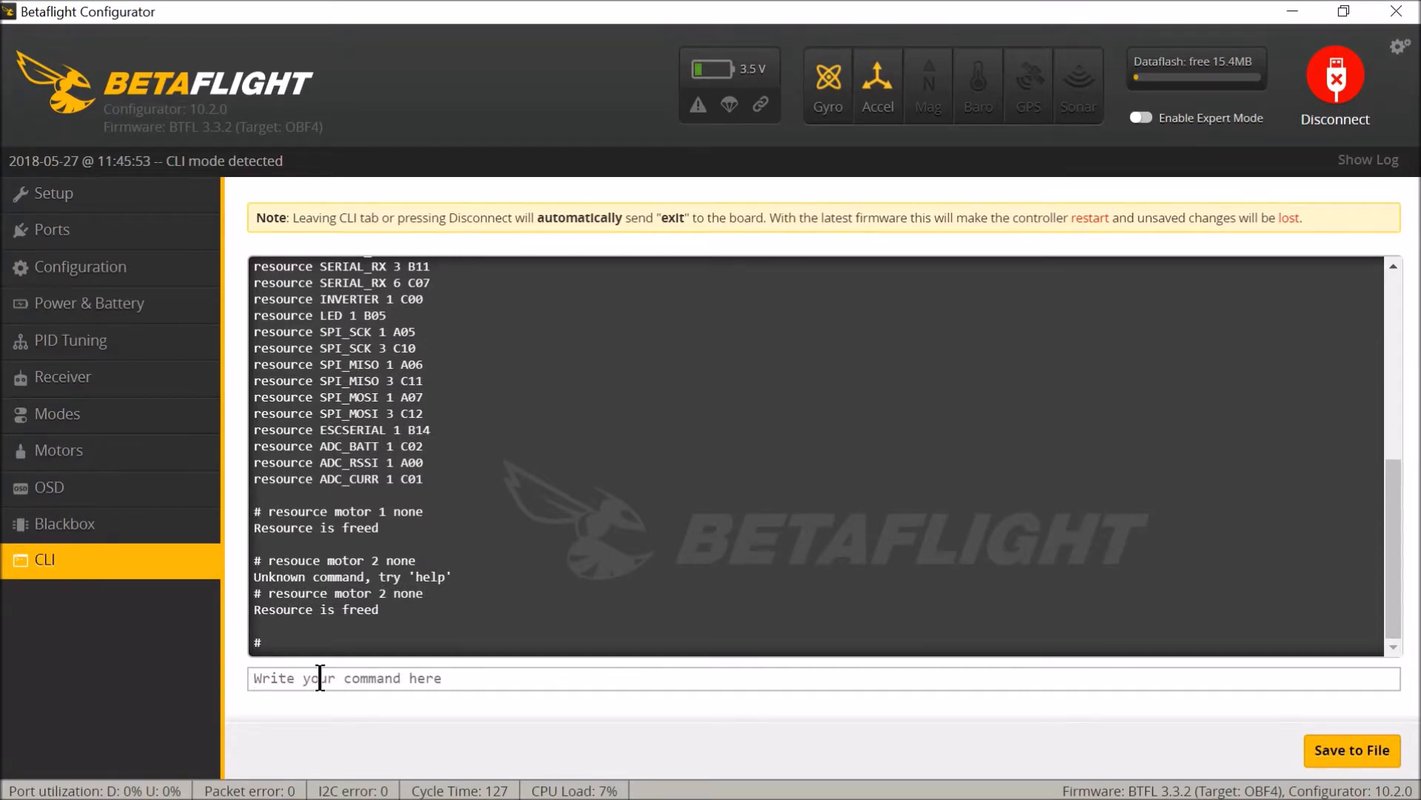
Free the pins assigned to motors 3 and 4 by running "resource motor 3 none" and "resource motor 4 none"
text(re)
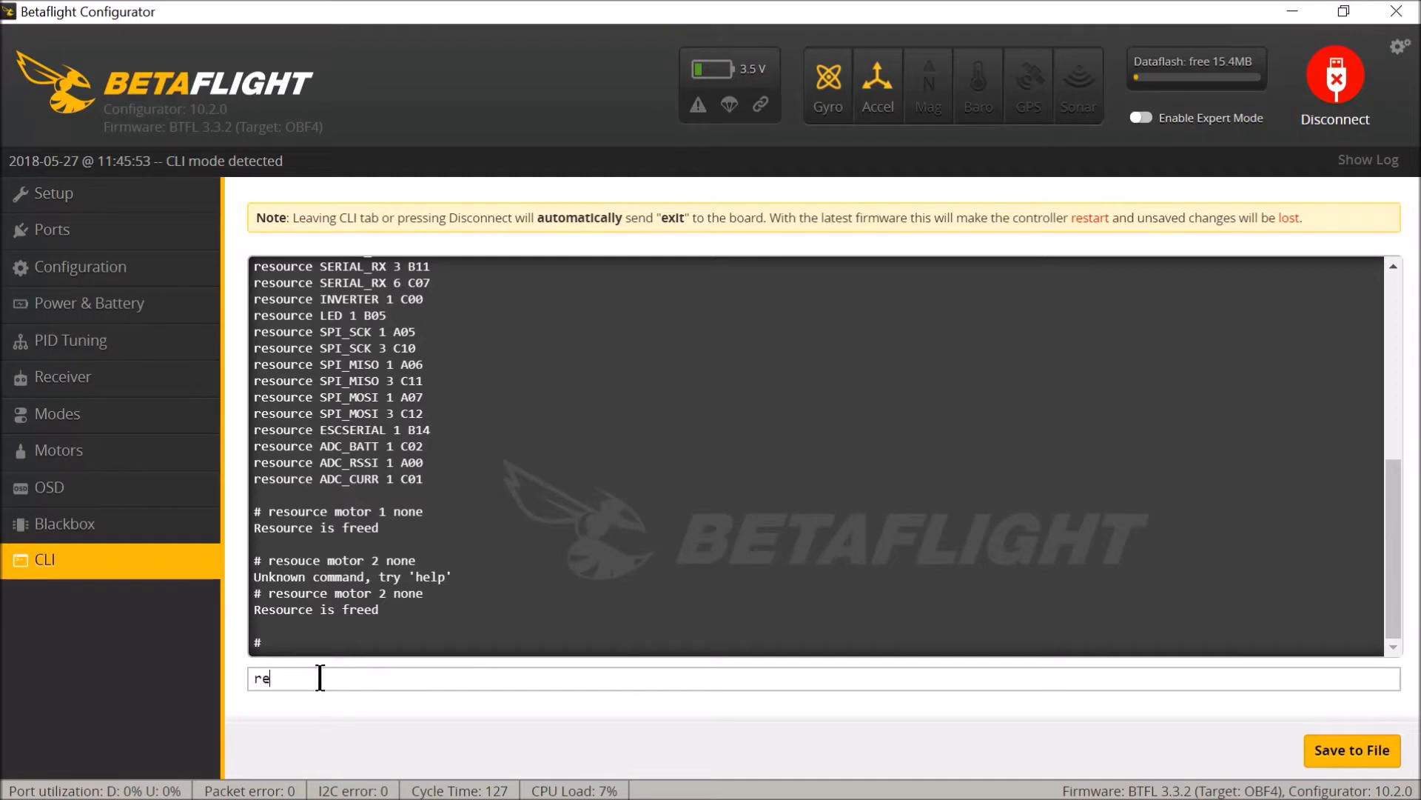
text(source motor 3 none)
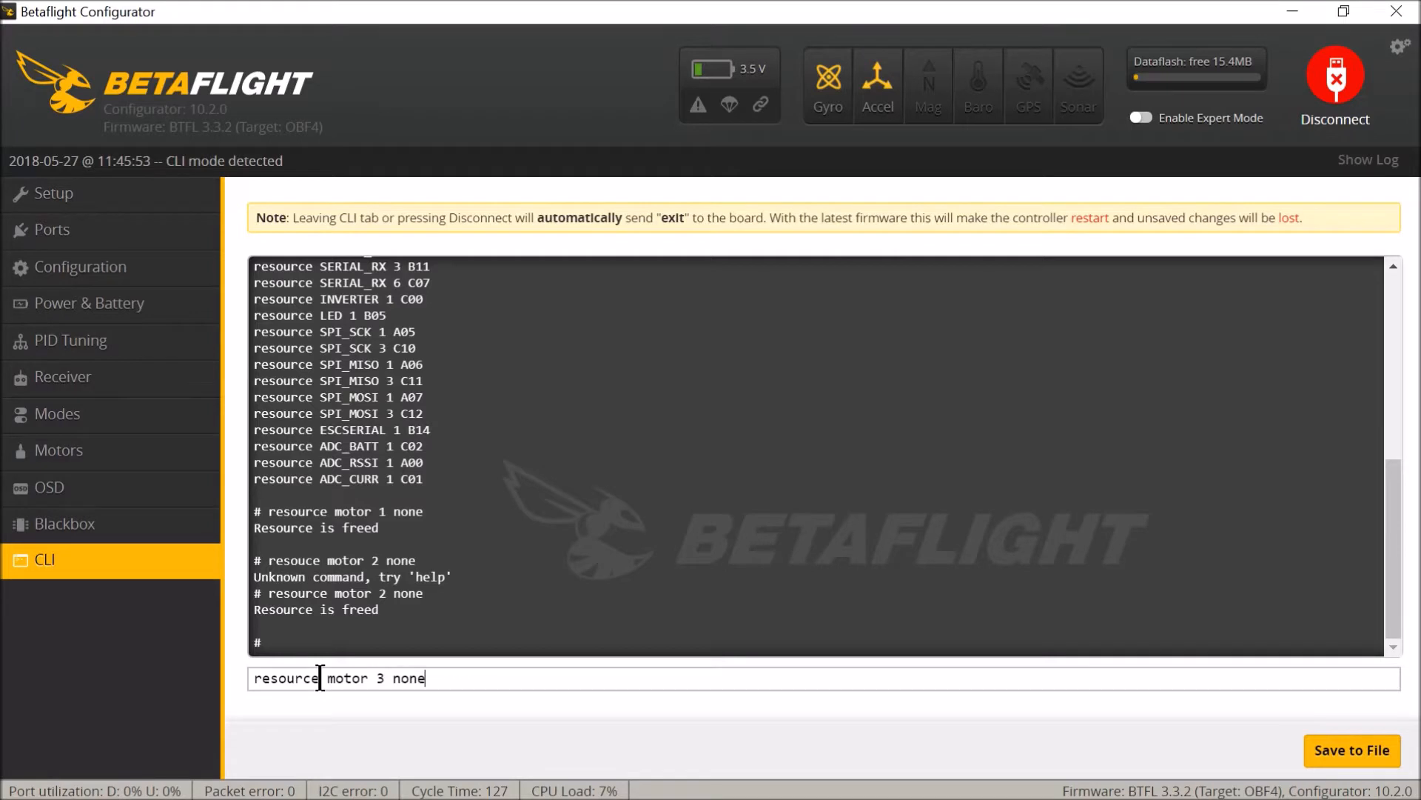
key(Return)
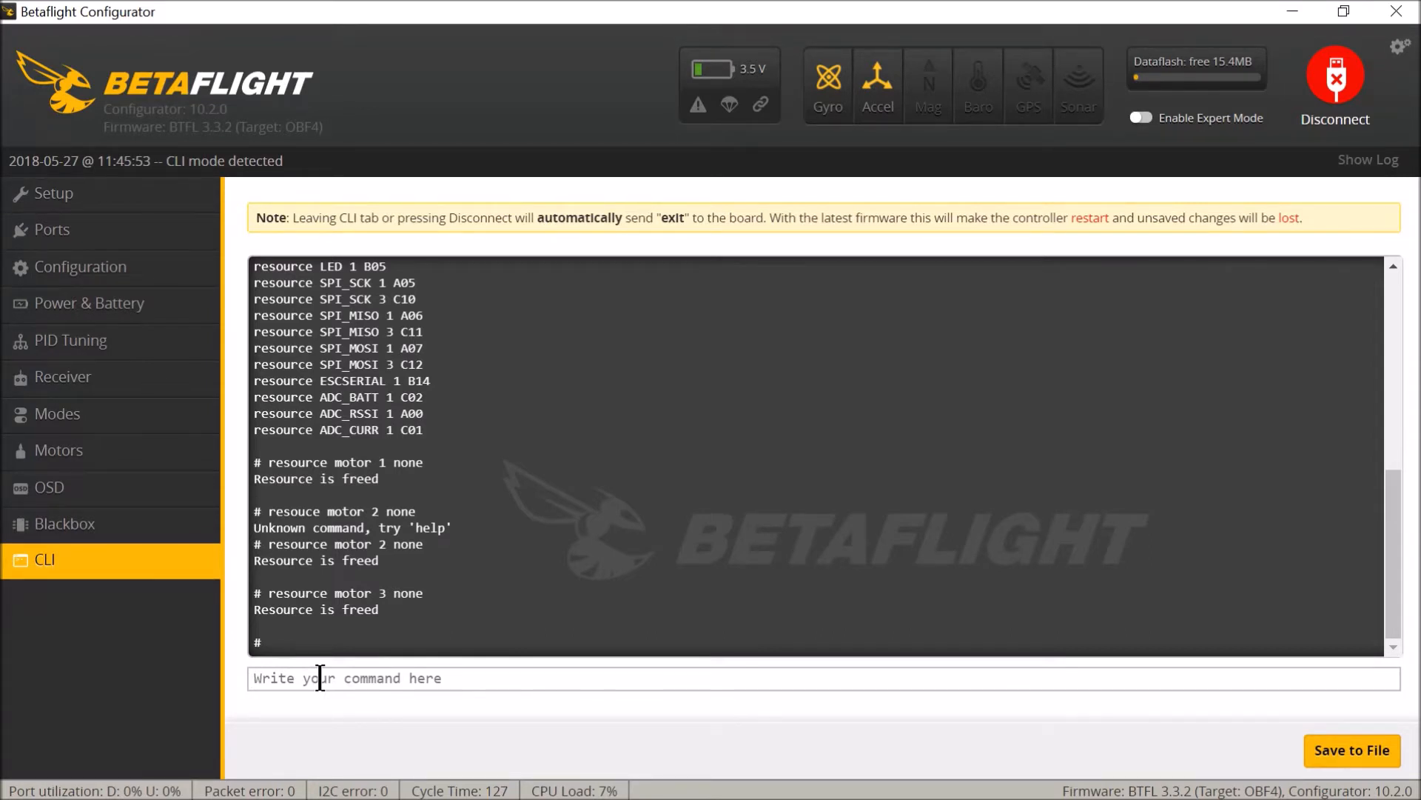
text(re)
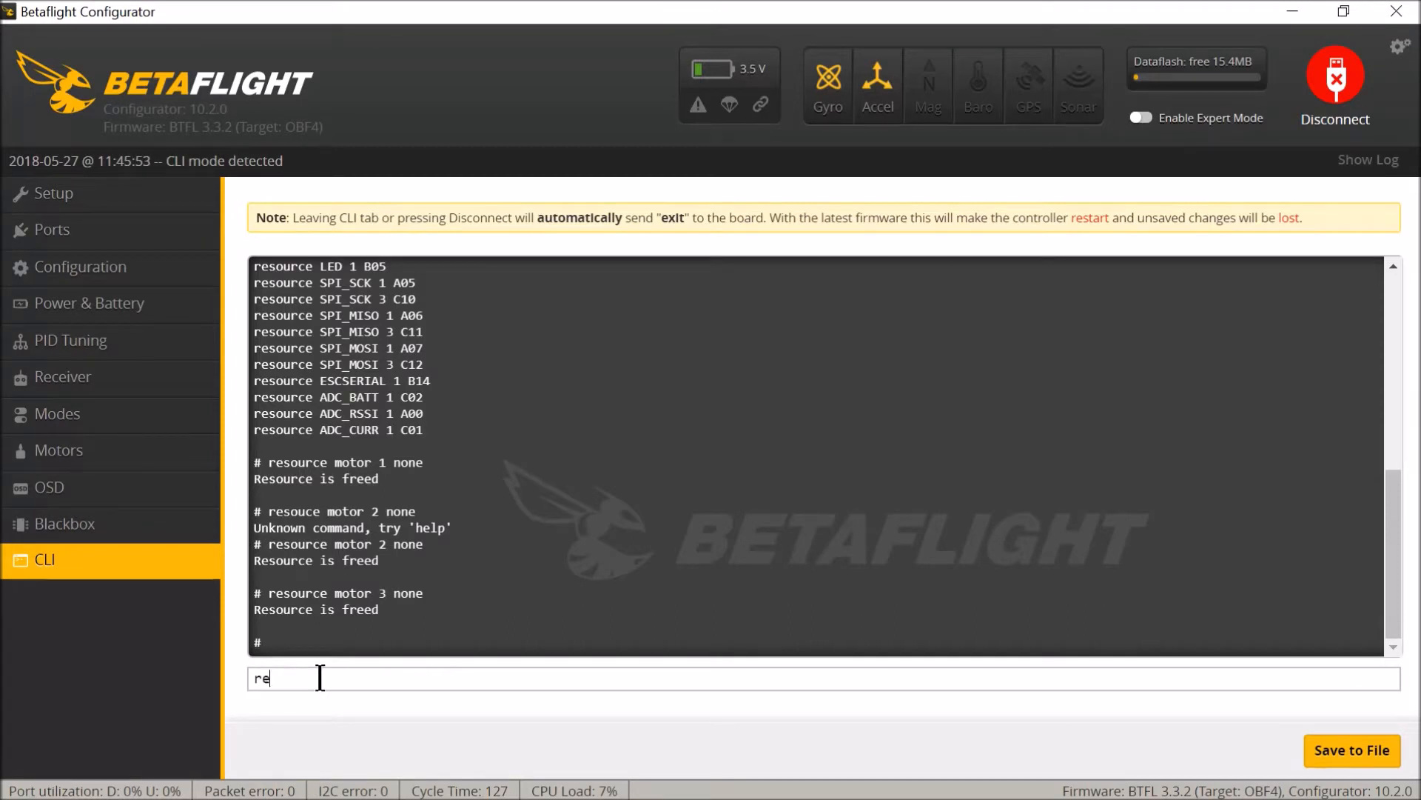
text(source motor 4 n)
text(ne)
key(Return)
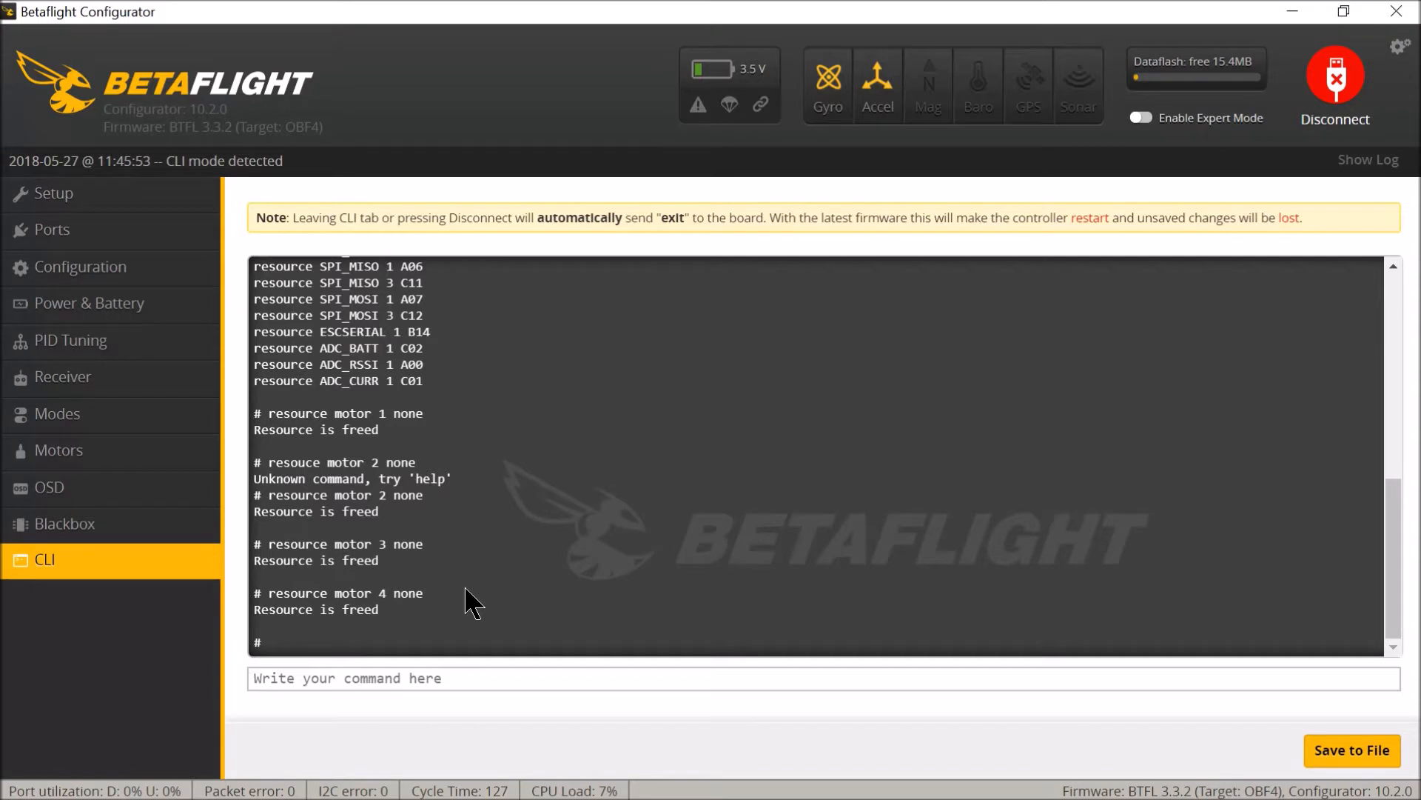
Enter "save" in the command line and save the CLI output to the Desktop as text document BTFL_cli_20180527_114933
right_click(352, 679)
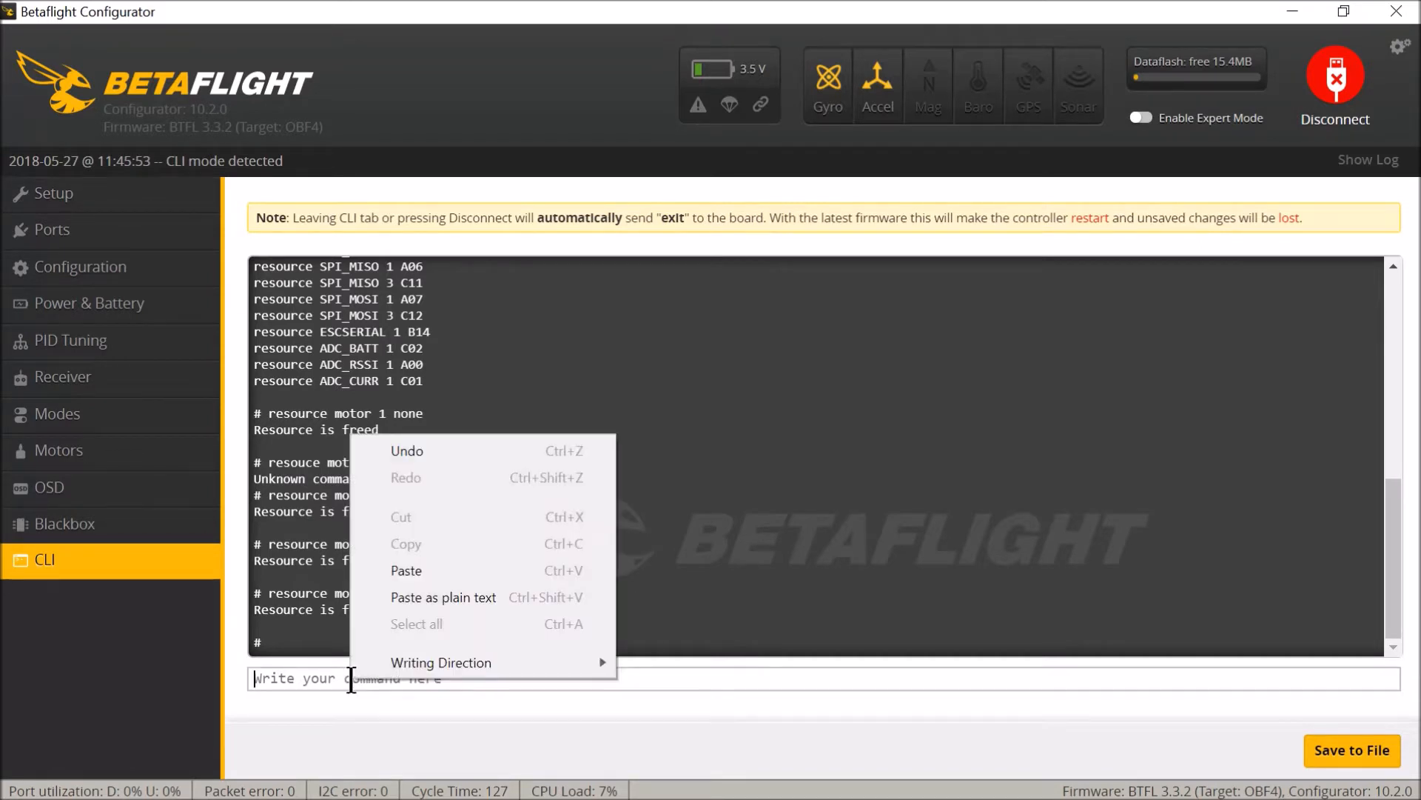
click(428, 570)
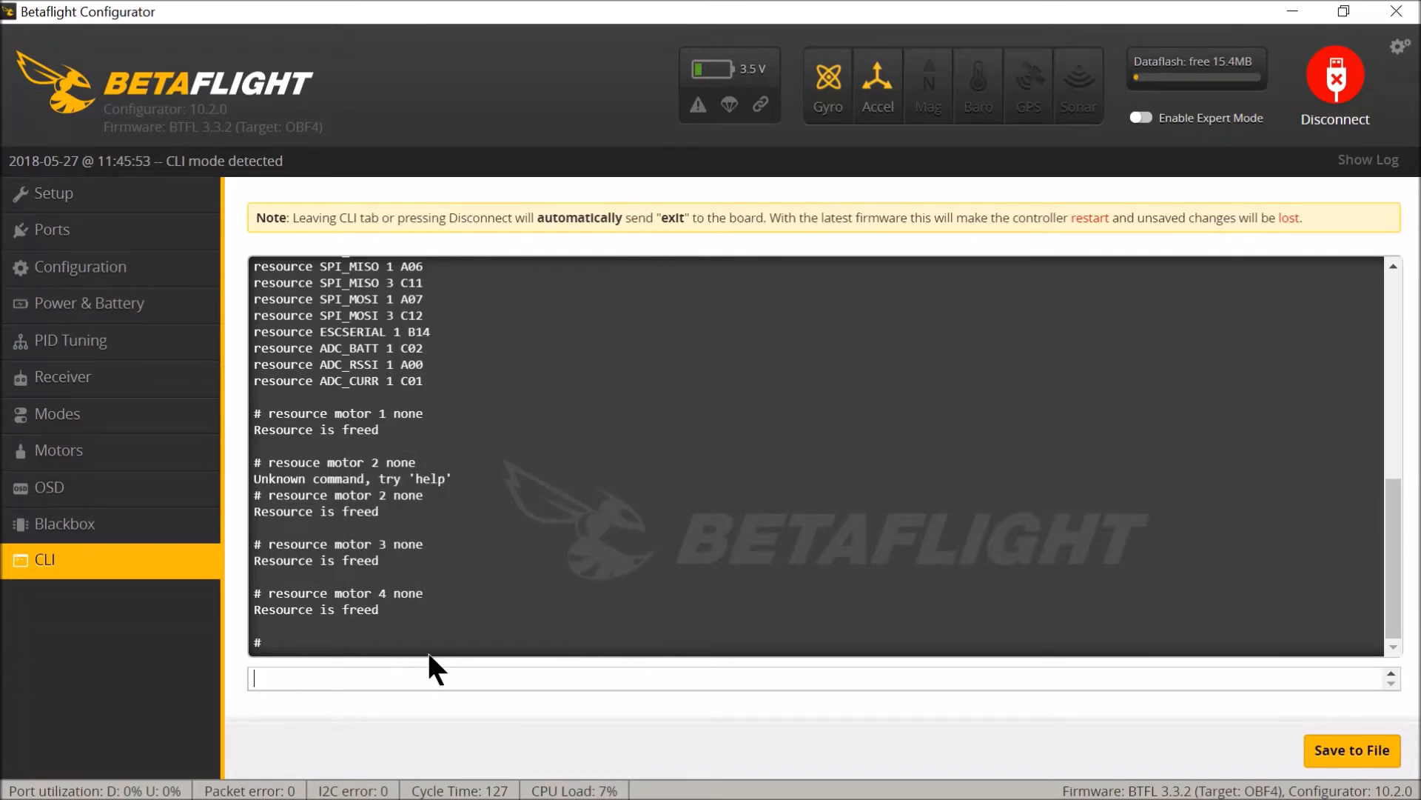
text(save)
click(1316, 754)
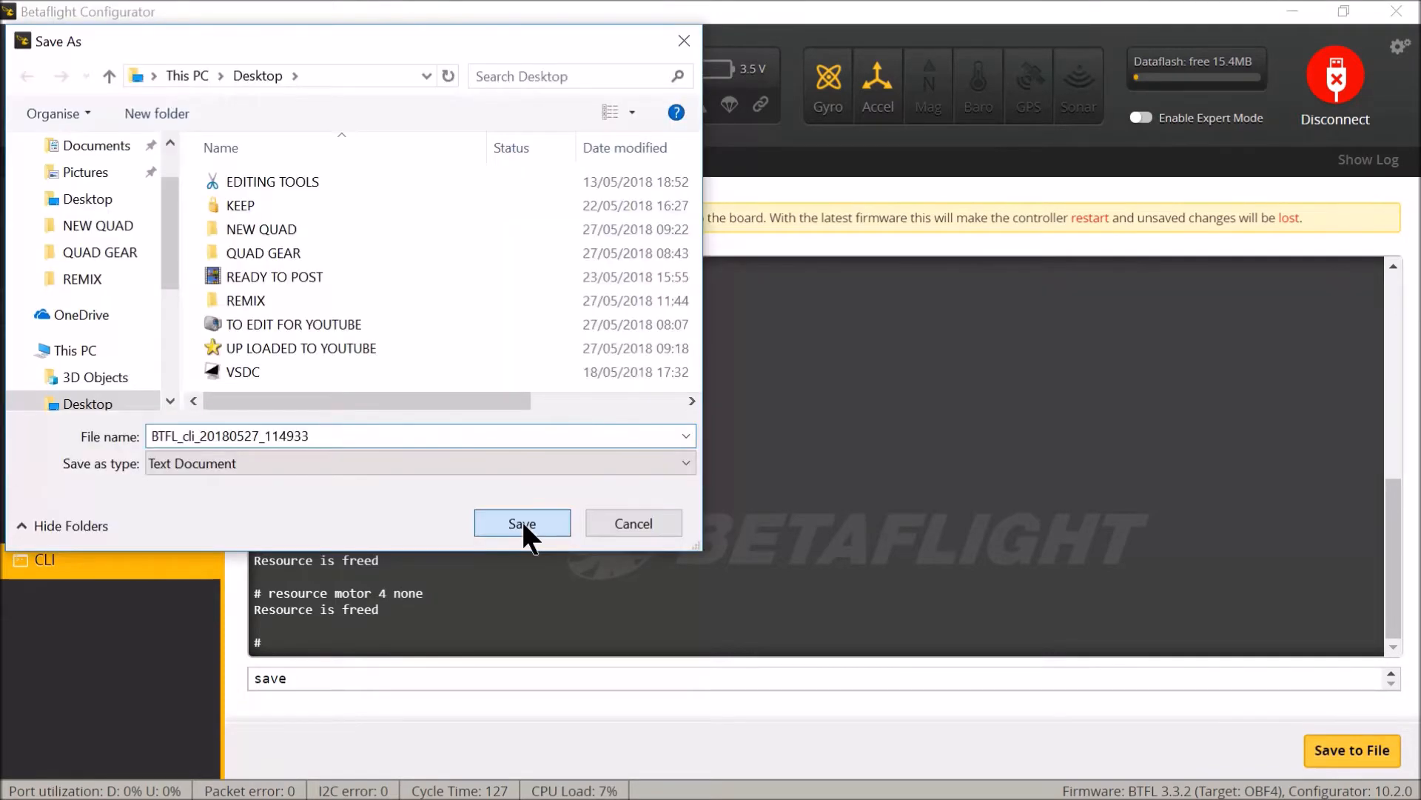
click(522, 523)
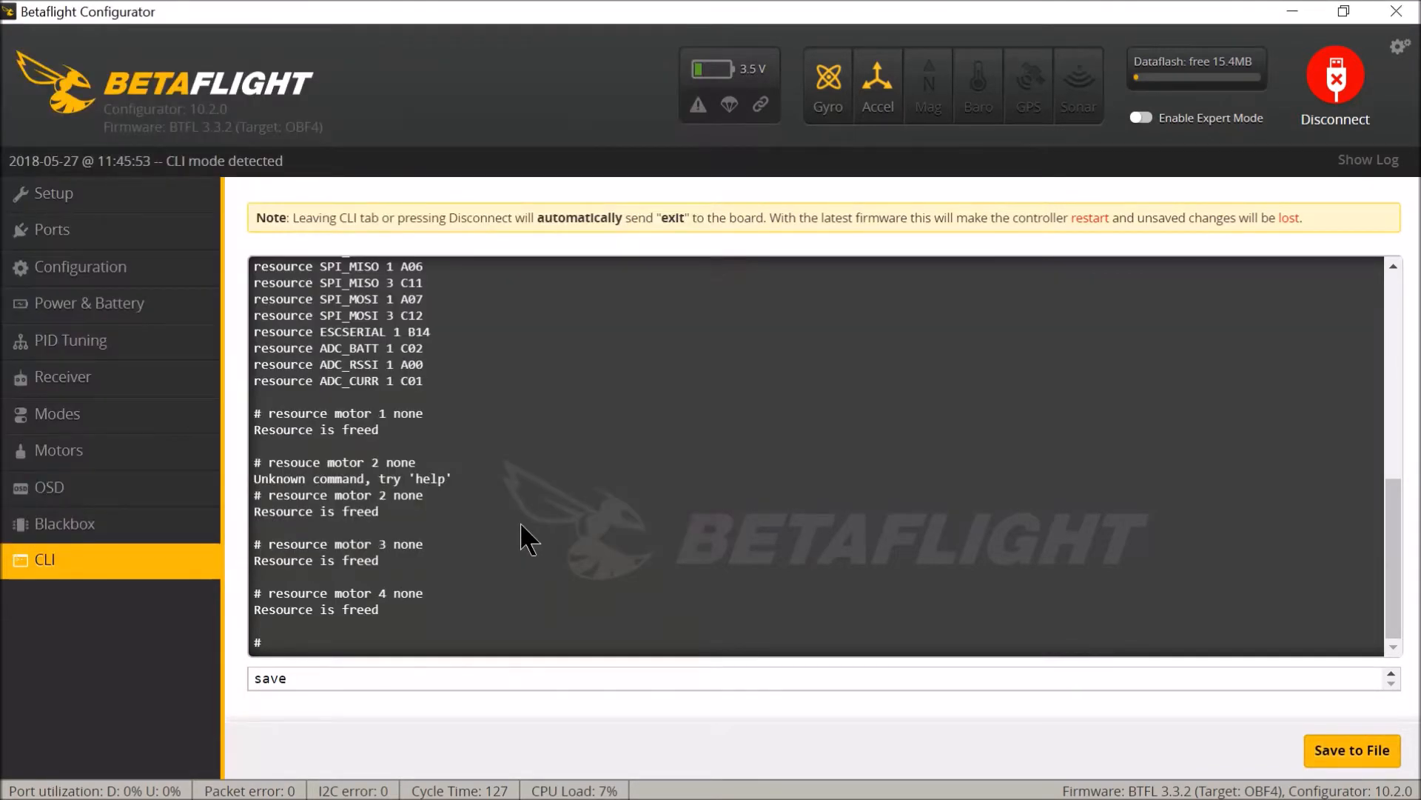
Review the listed resource assignments and motor commands, and save the CLI output to a second text document
scroll(520, 522, up, 5)
scroll(521, 524, up, 2)
scroll(521, 524, up, 2)
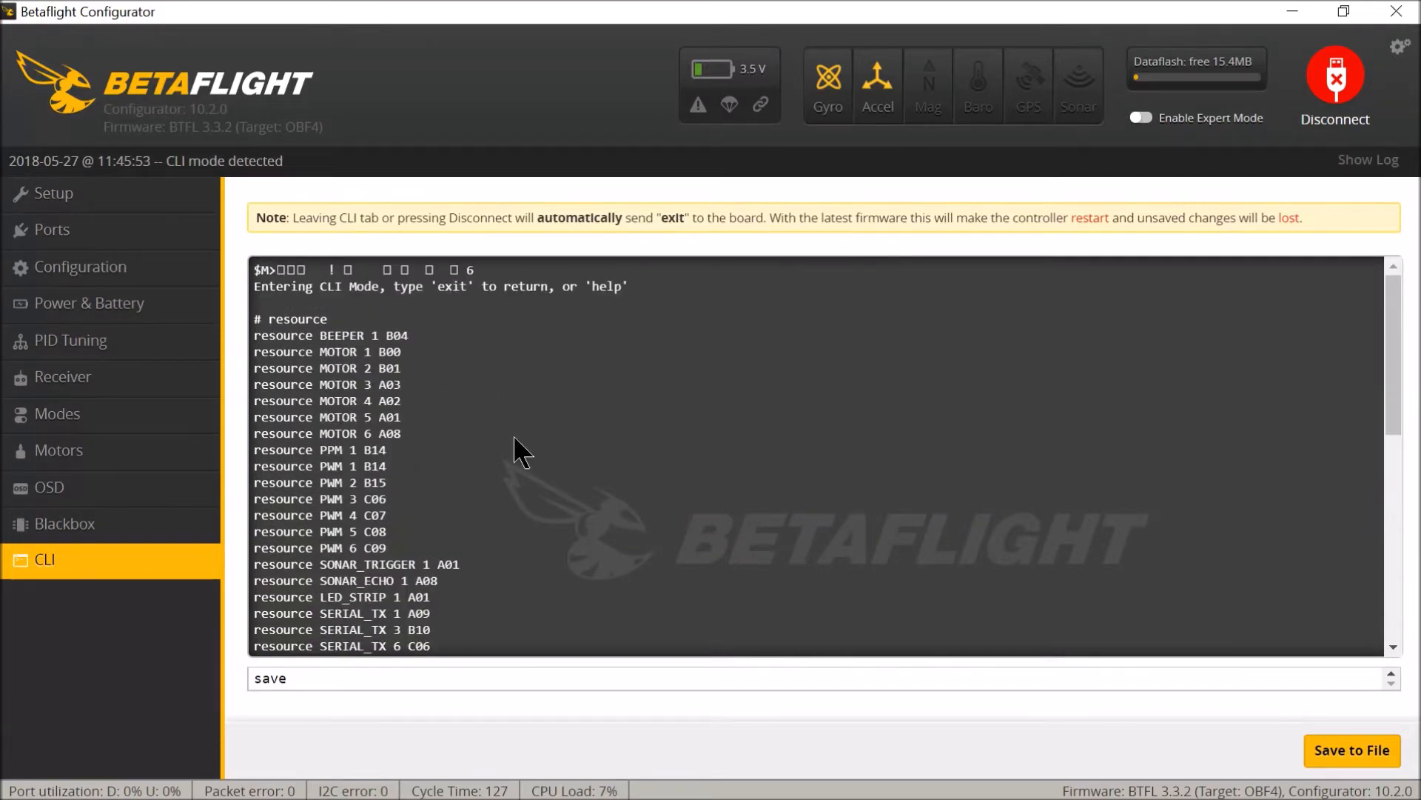
scroll(518, 451, down, 10)
click(1339, 752)
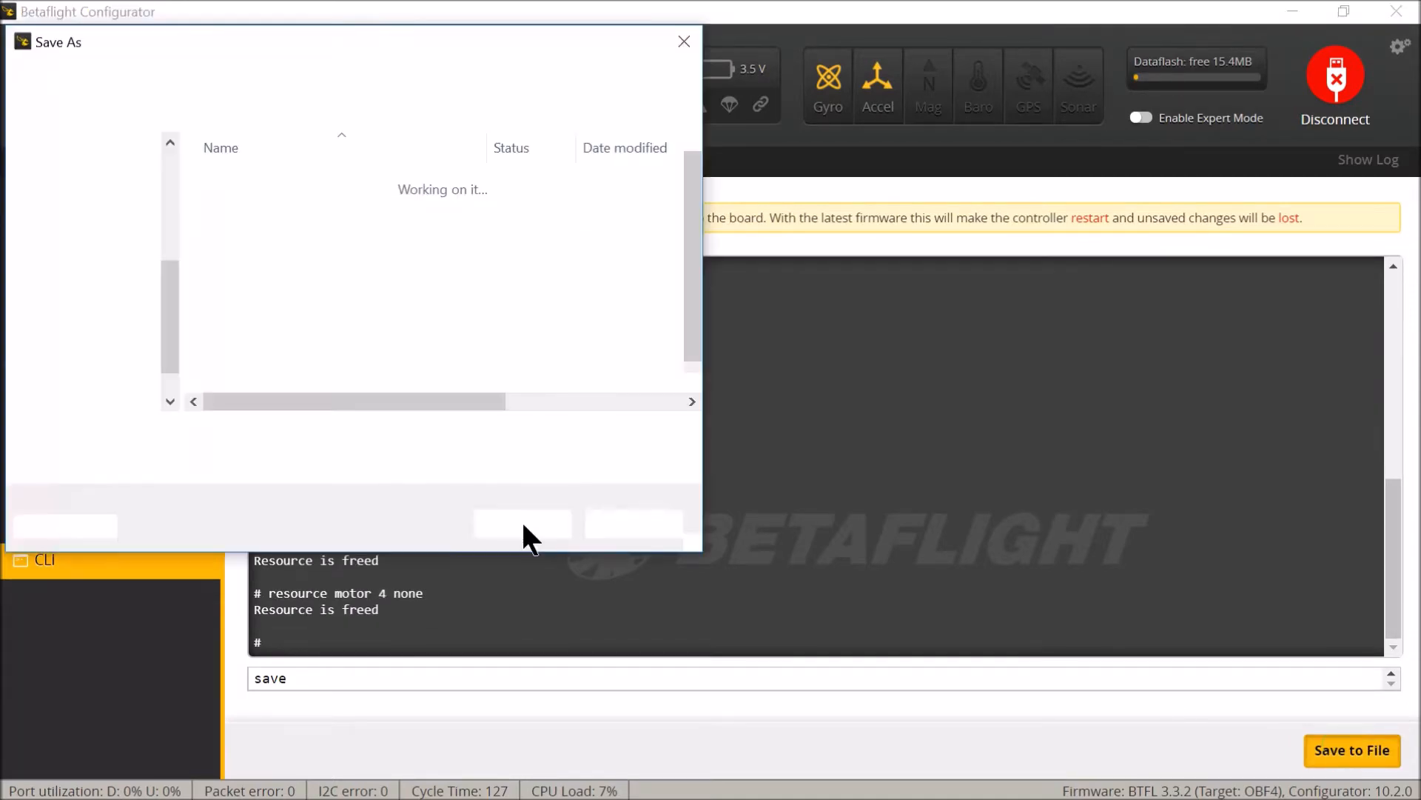
key(Return)
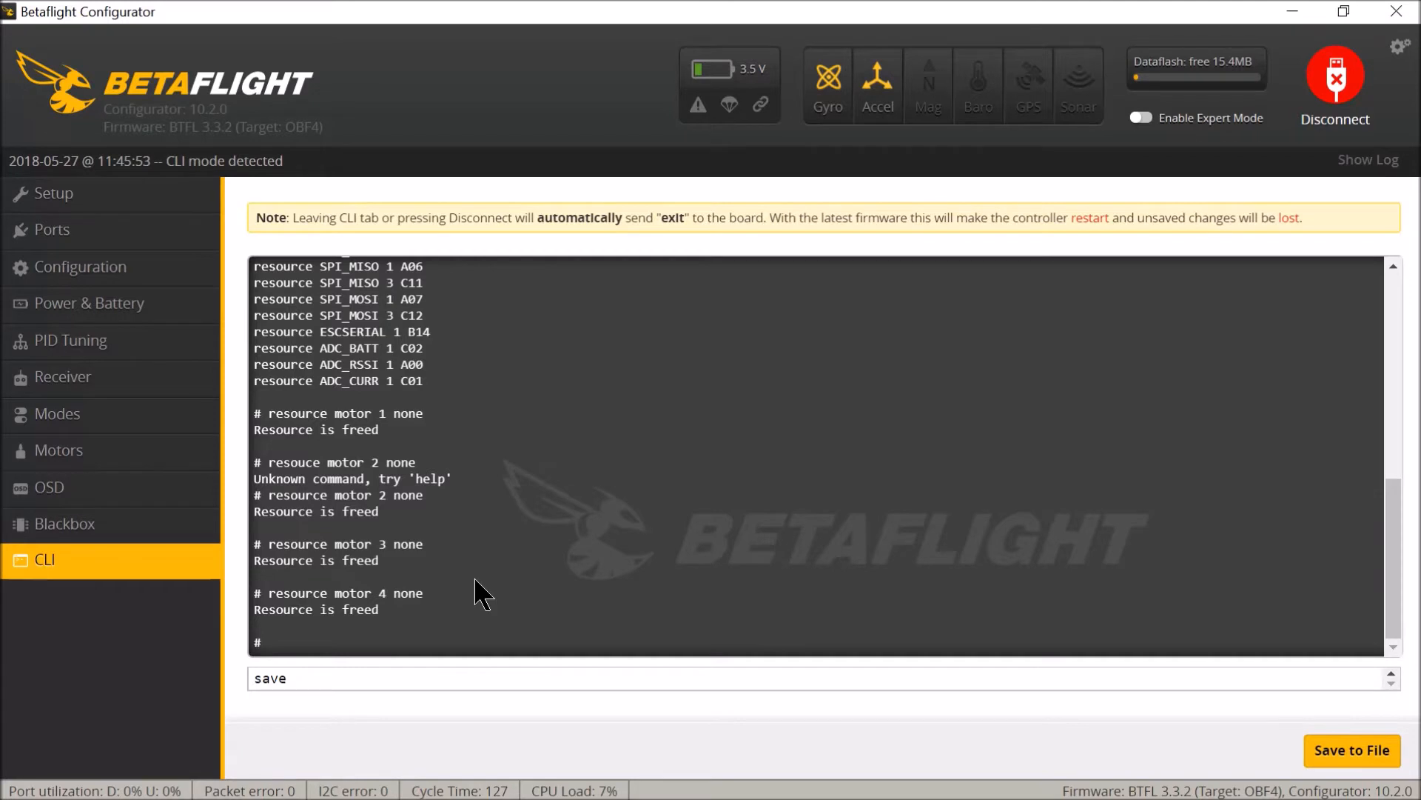
click(310, 675)
key(BackSpace)
key(BackSpace)
key(BackSpace)
key(BackSpace)
right_click(306, 674)
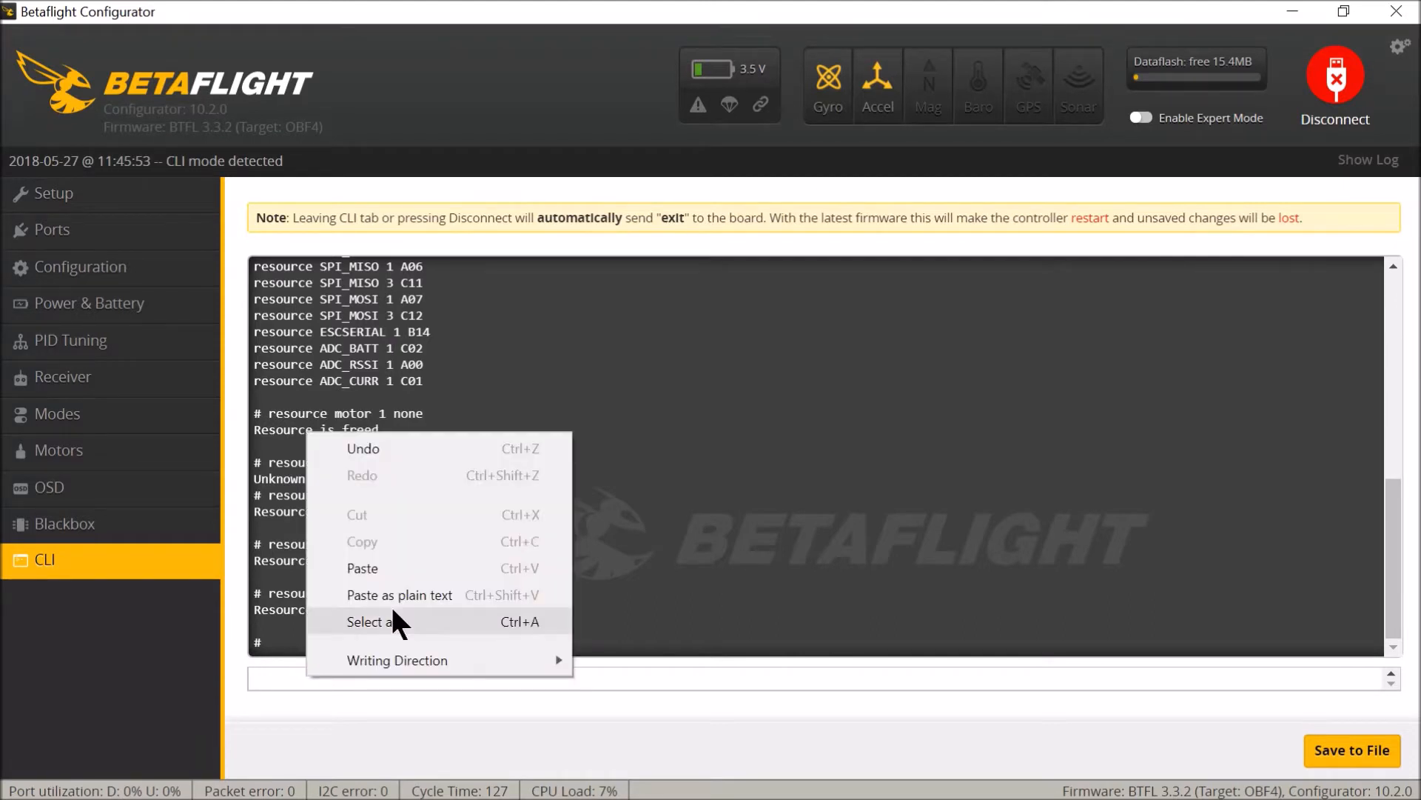
click(372, 567)
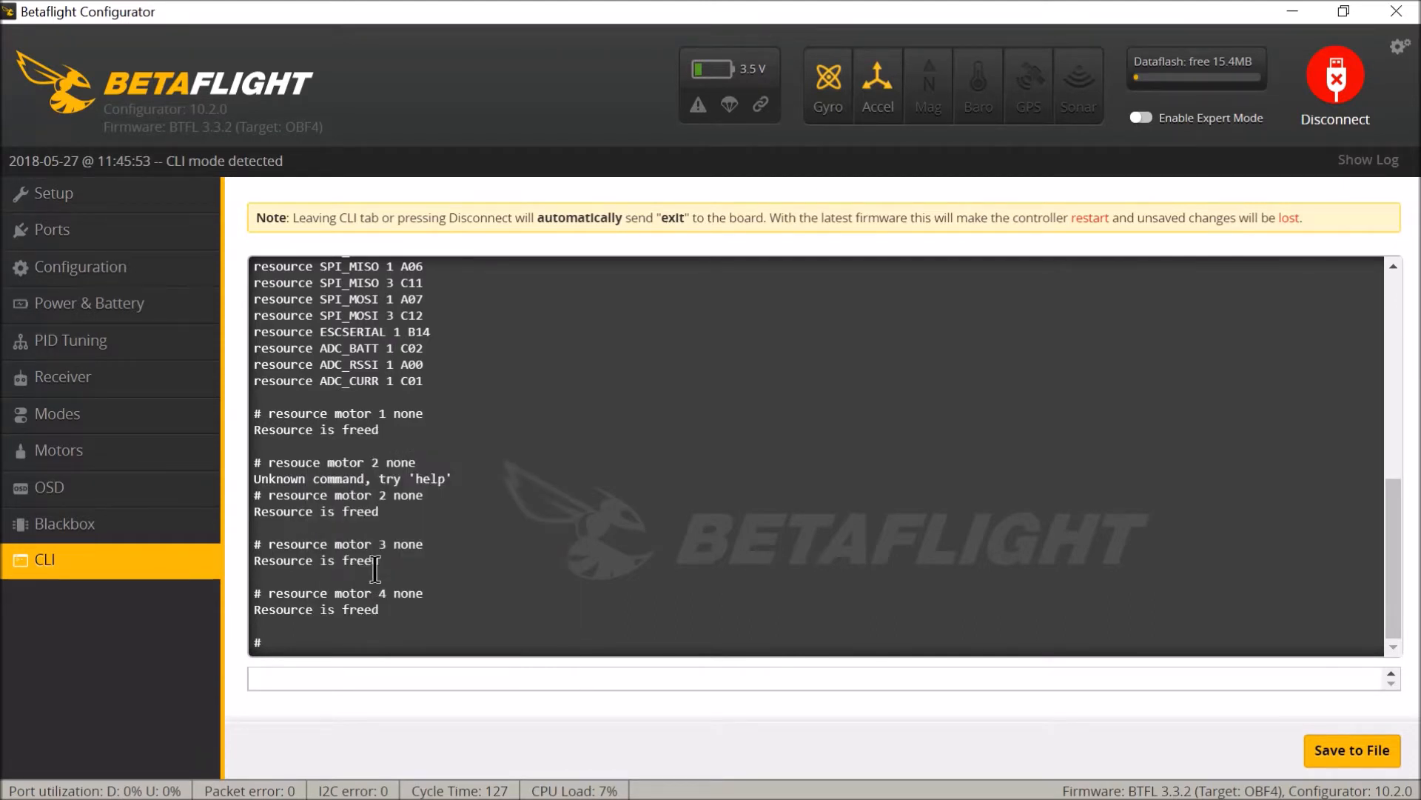
click(1341, 754)
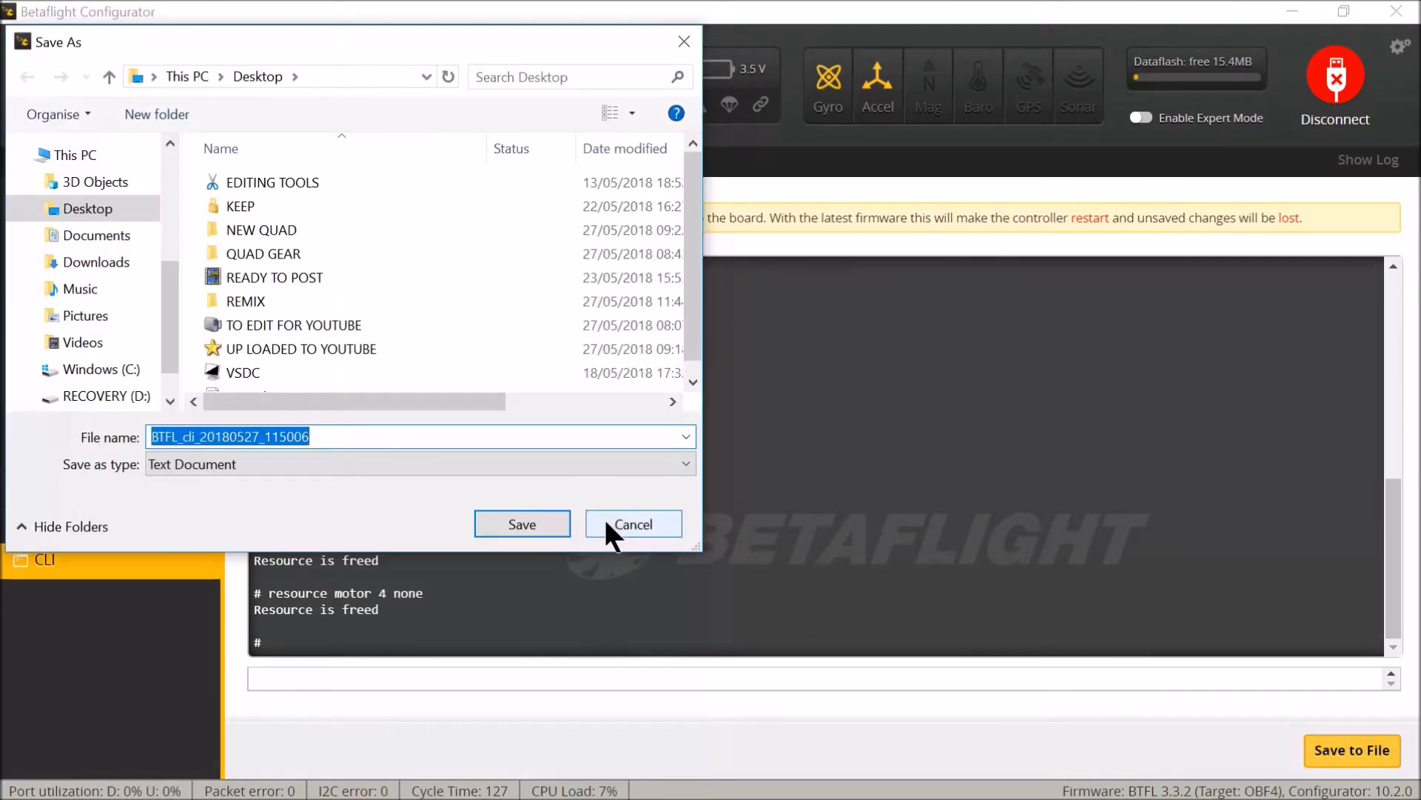
click(606, 527)
Enter the "save" command in the CLI command line to store the freed motor resources
click(385, 675)
text(save)
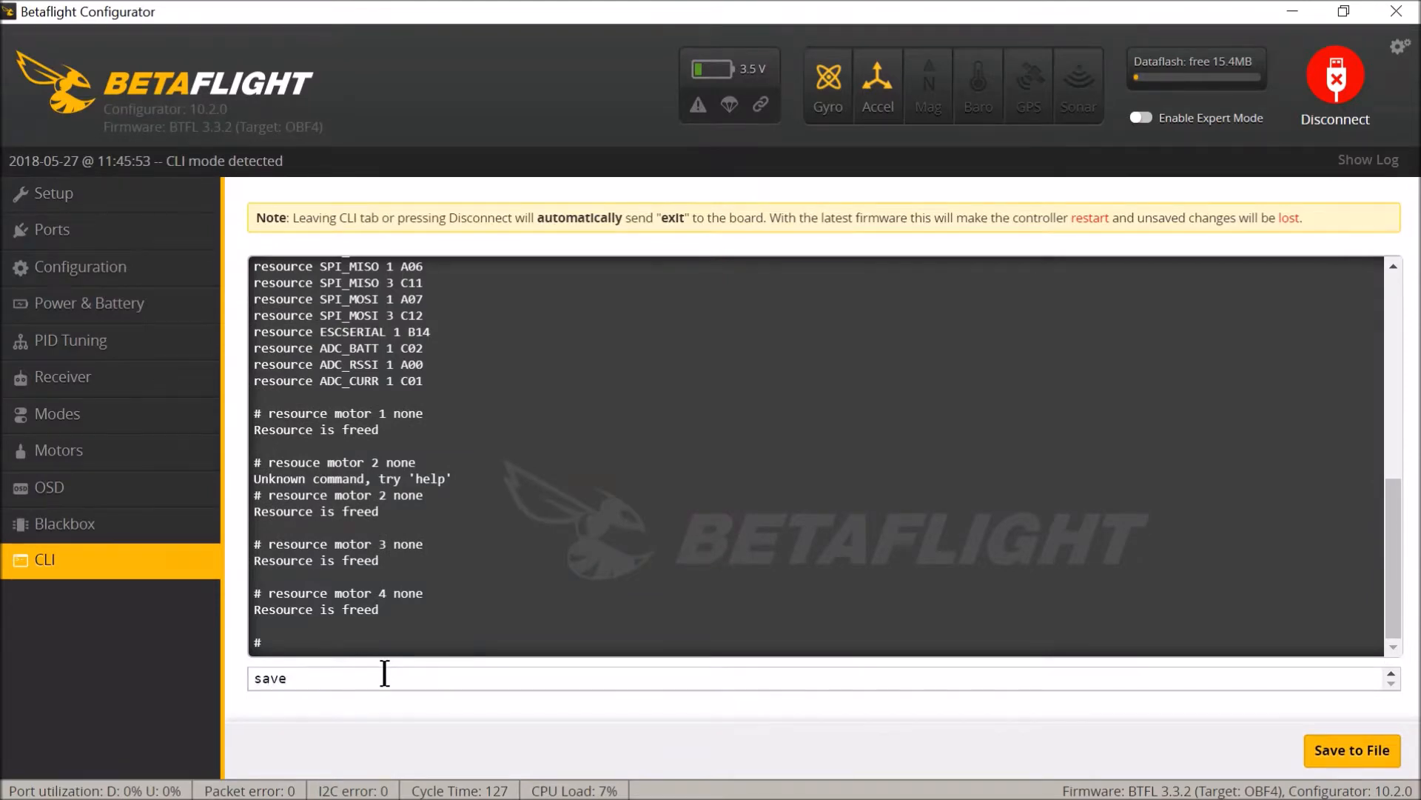